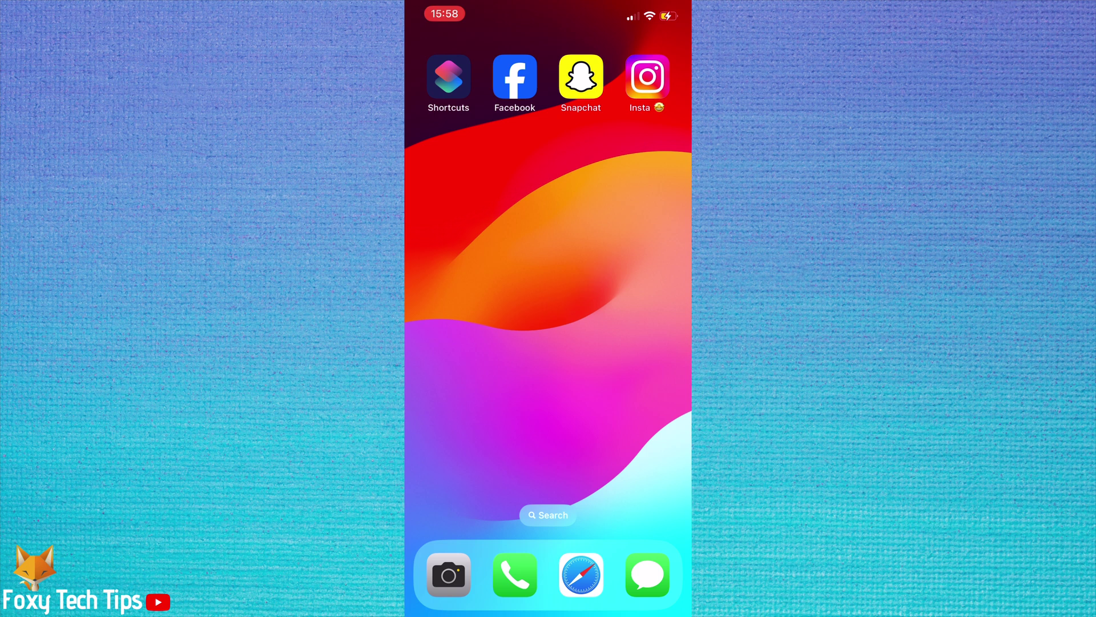
Step: In Shortcuts, start a new shortcut and add an Open App action to it
left_click(448, 77)
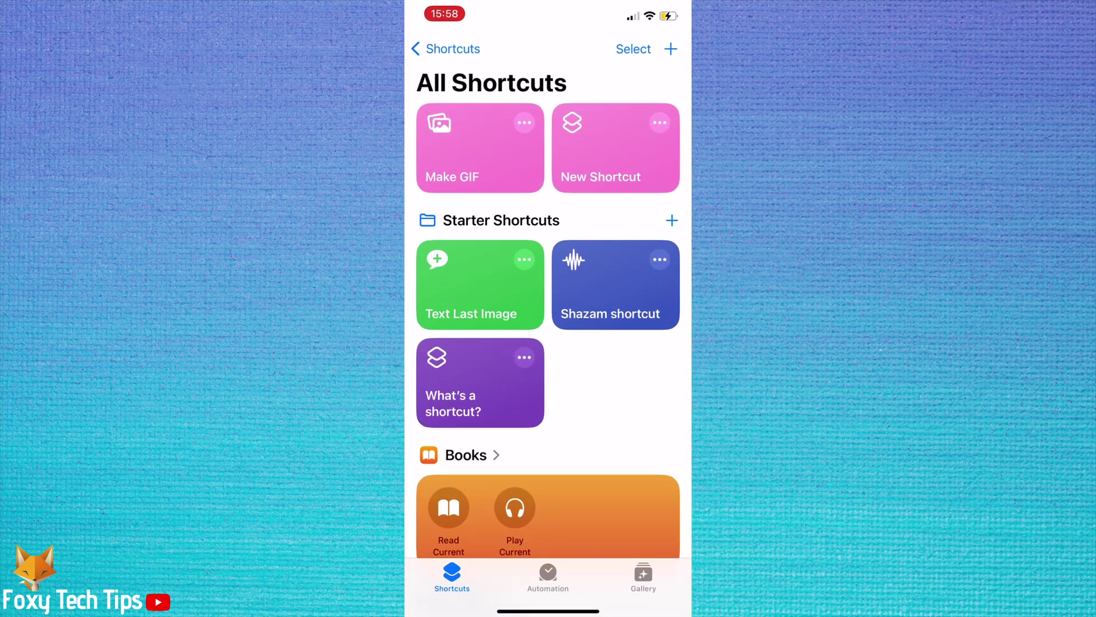
left_click(671, 49)
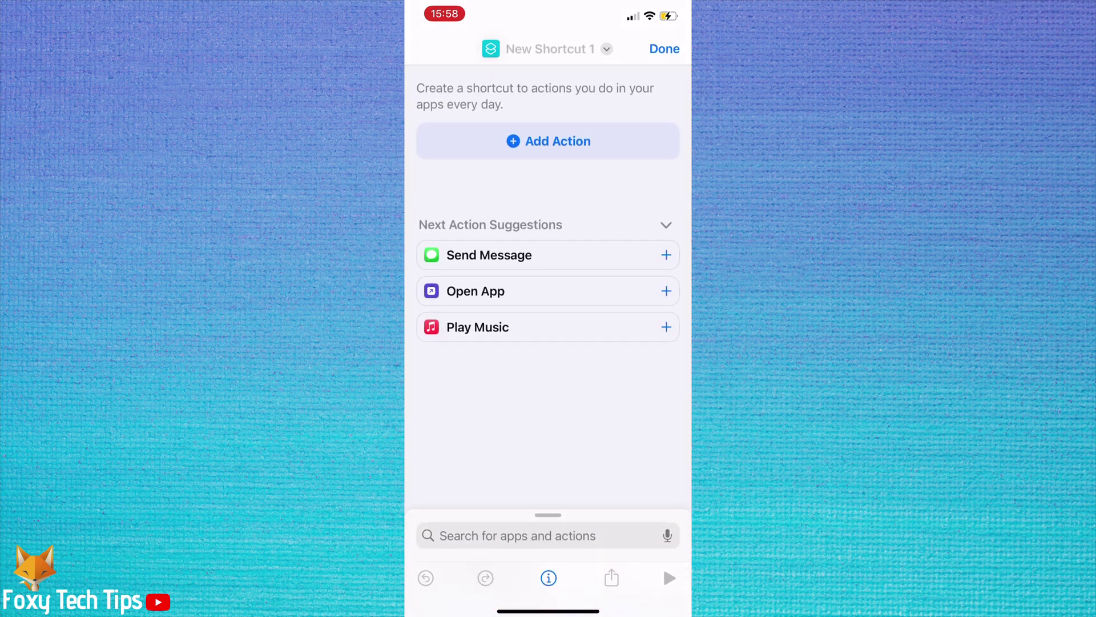
left_click(548, 140)
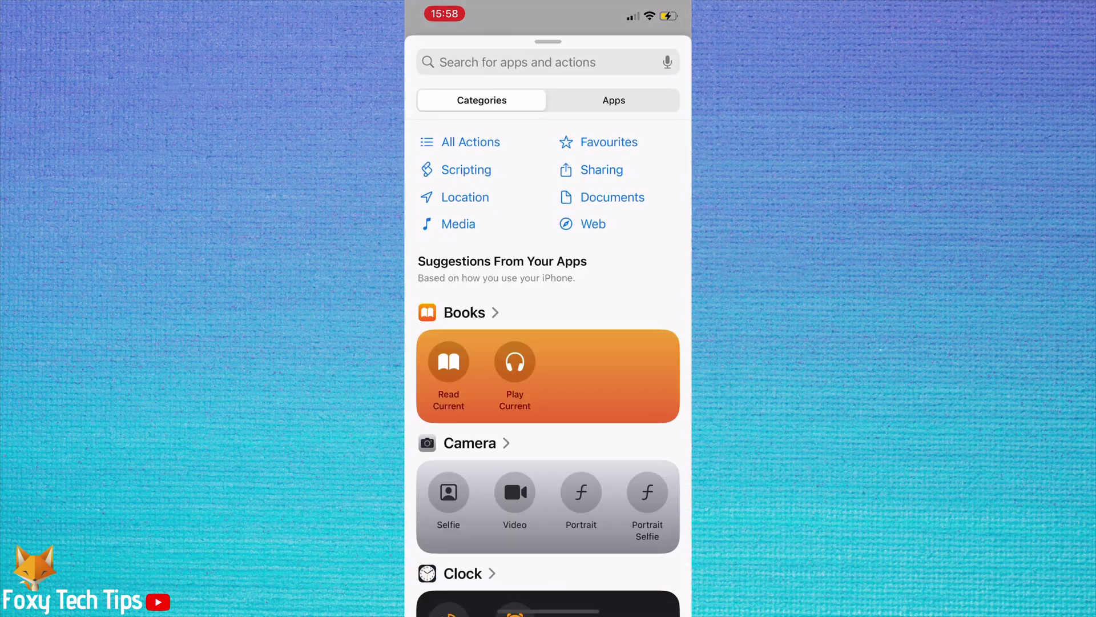
left_click(517, 61)
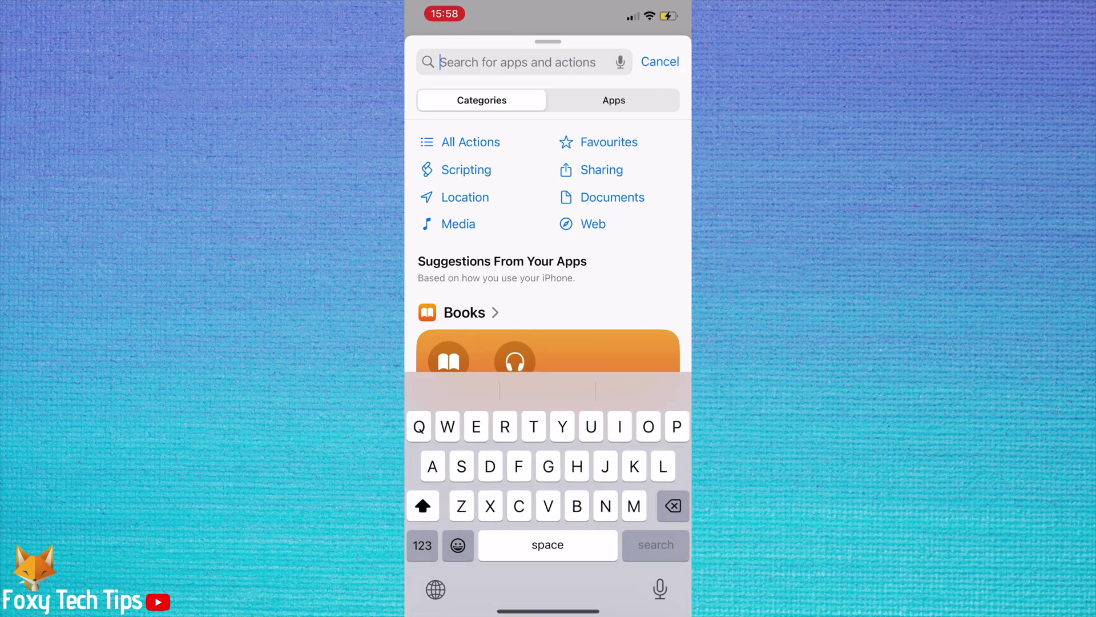
type("Op")
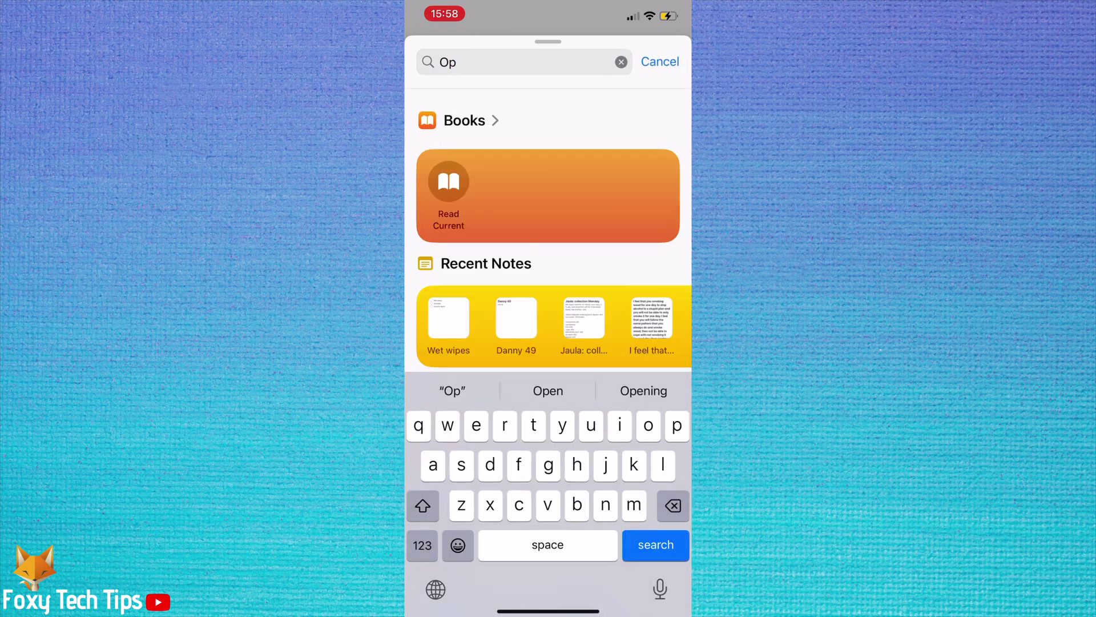
type("en app")
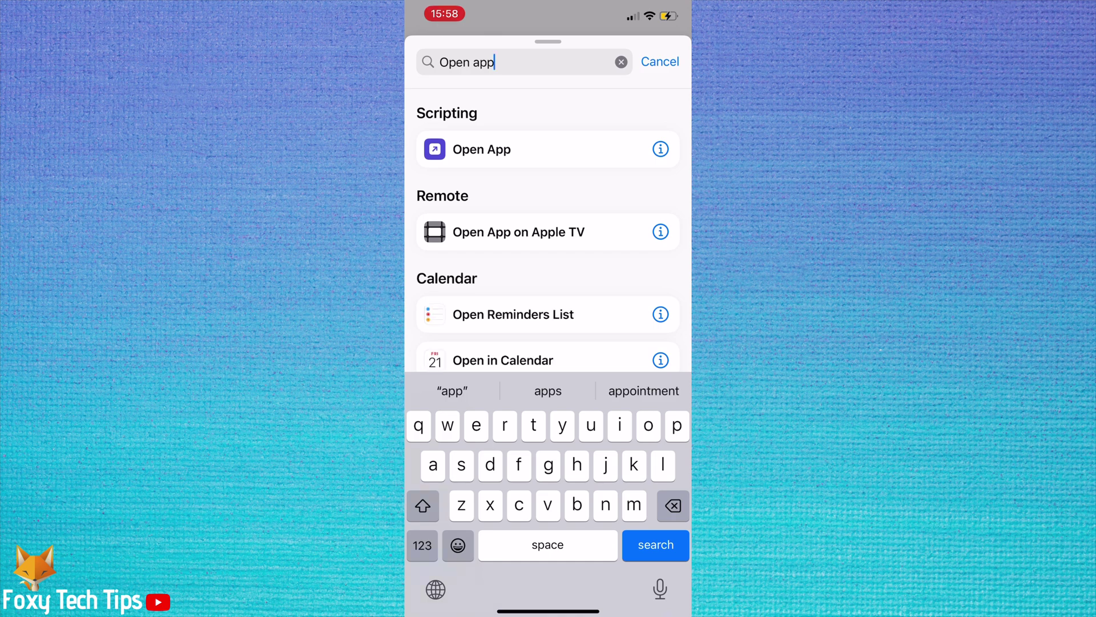
left_click(481, 149)
left_click(481, 149)
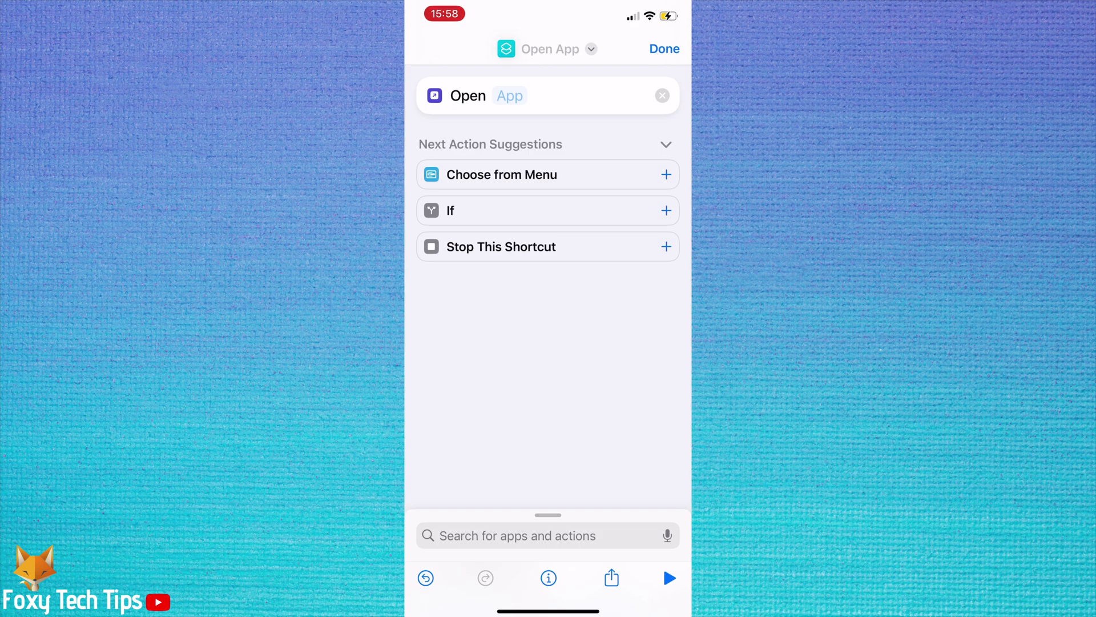
Step: Set the Open App action to open Snapchat
left_click(510, 95)
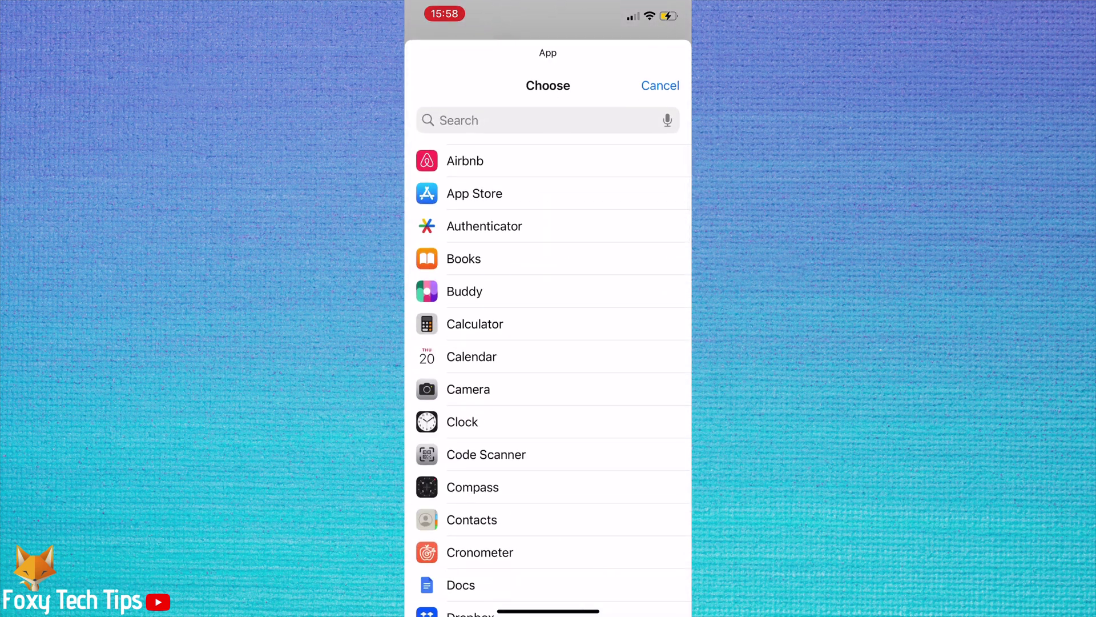
left_click(549, 120)
type("Snap")
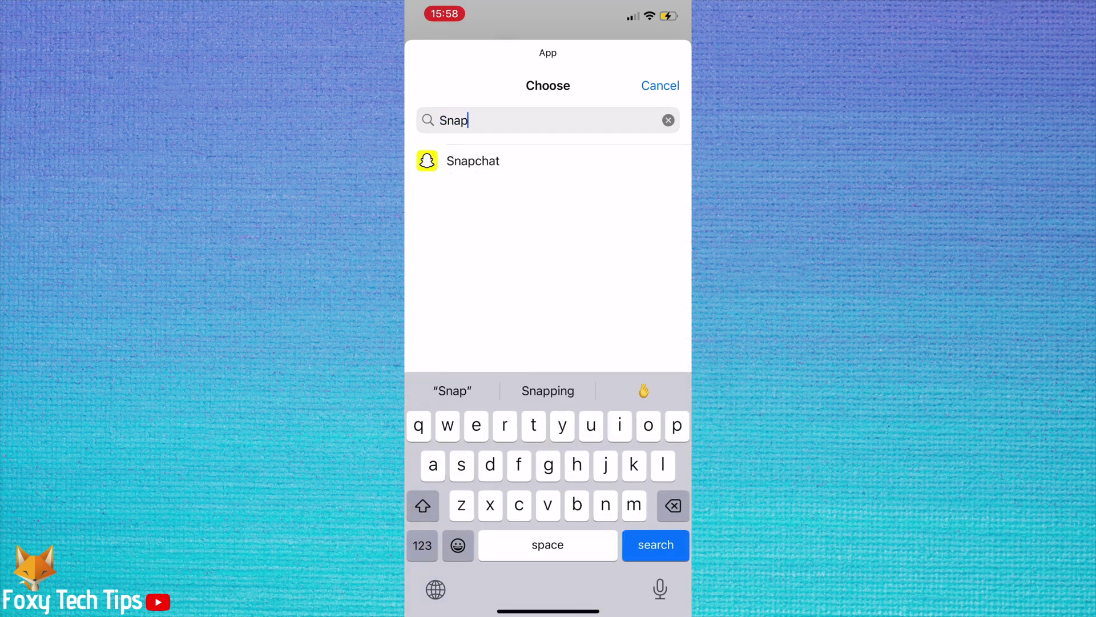
left_click(473, 160)
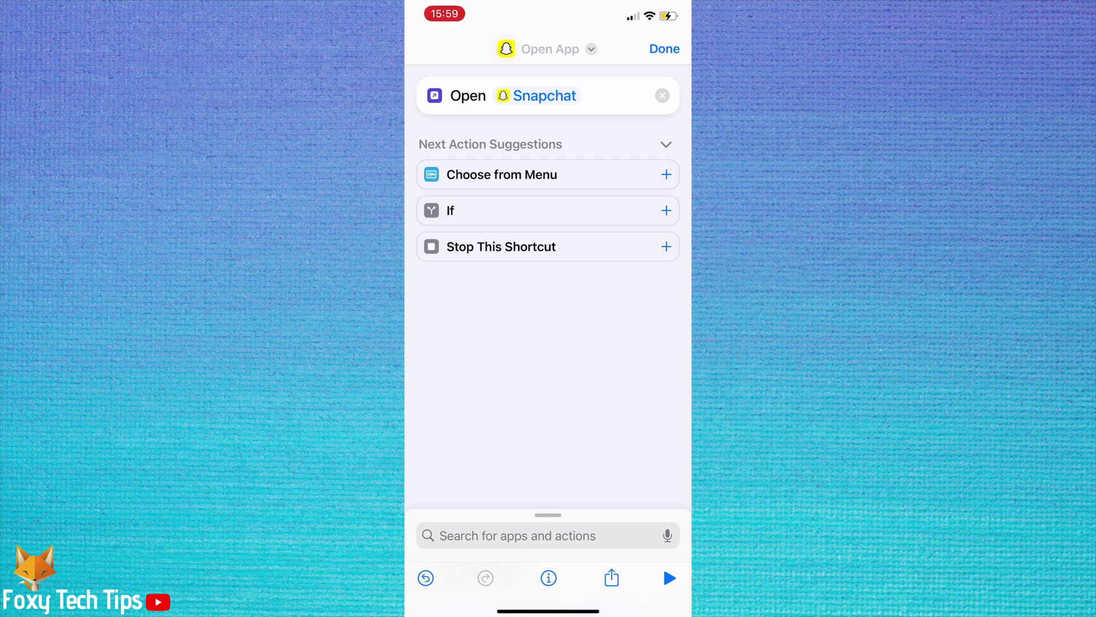
Step: Name the shortcut's Home Screen entry 'Snap 😝' and choose a photo for its icon
left_click(549, 49)
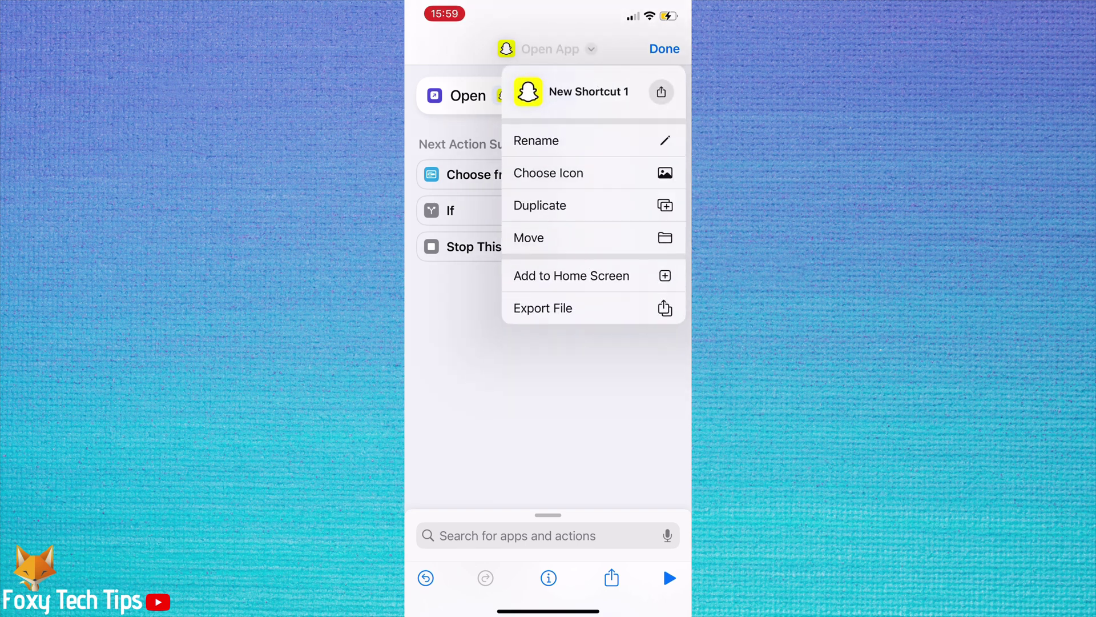
left_click(572, 276)
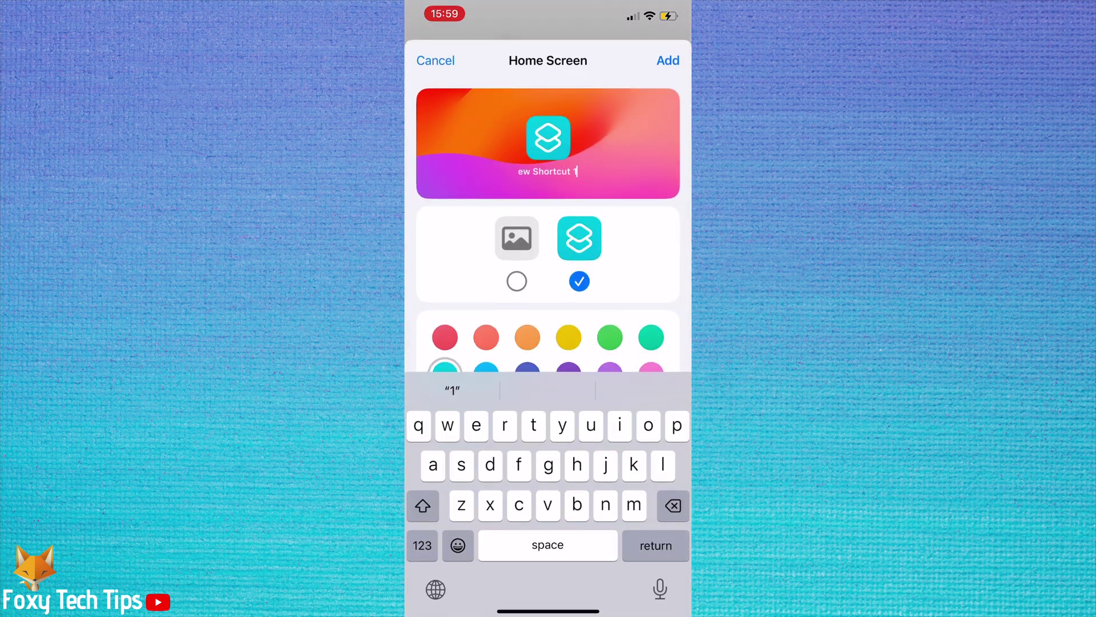
key("BackSpace")
key("BackSpace")
key("BackSpace")
key("BackSpace")
key("BackSpace")
key("BackSpace")
key("BackSpace")
key("BackSpace")
key("BackSpace")
key("BackSpace")
key("BackSpace")
key("BackSpace")
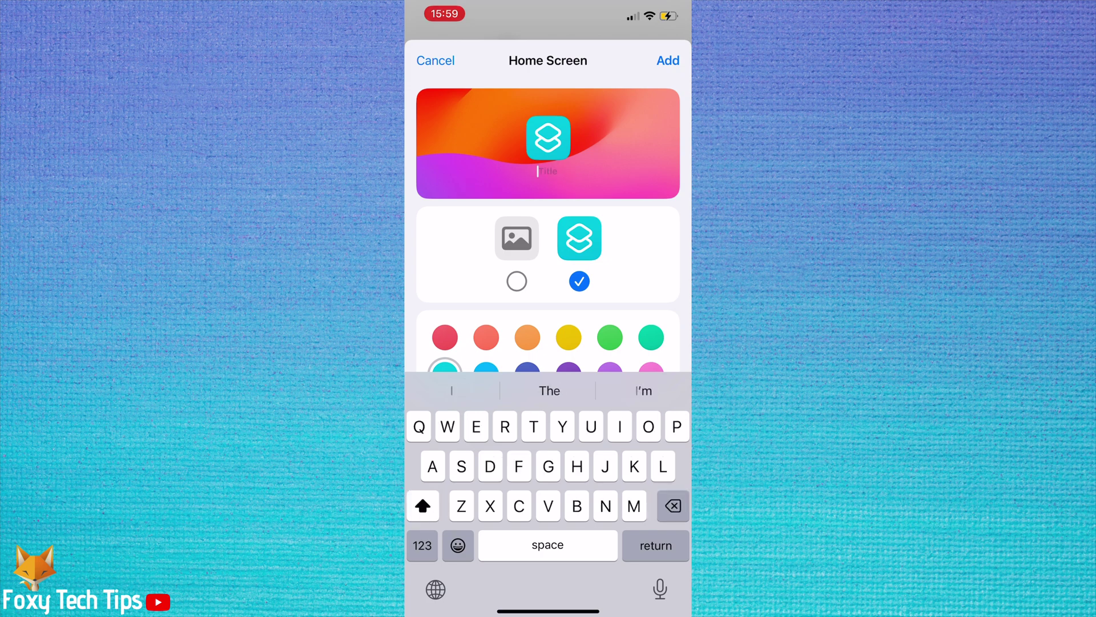
type("Snap")
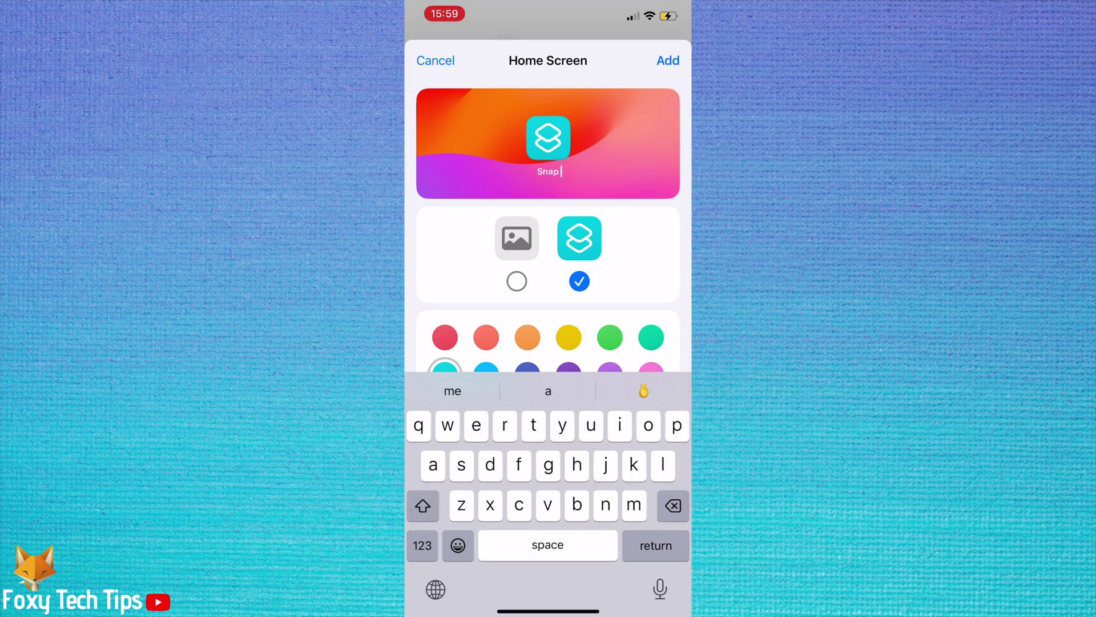
left_click(459, 545)
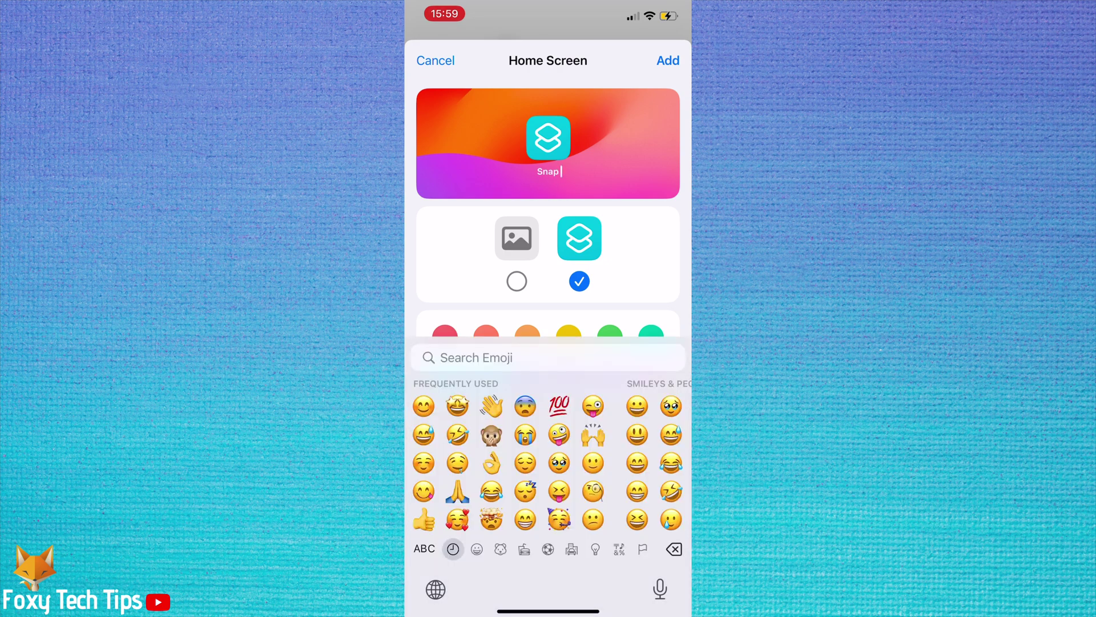
type("😜")
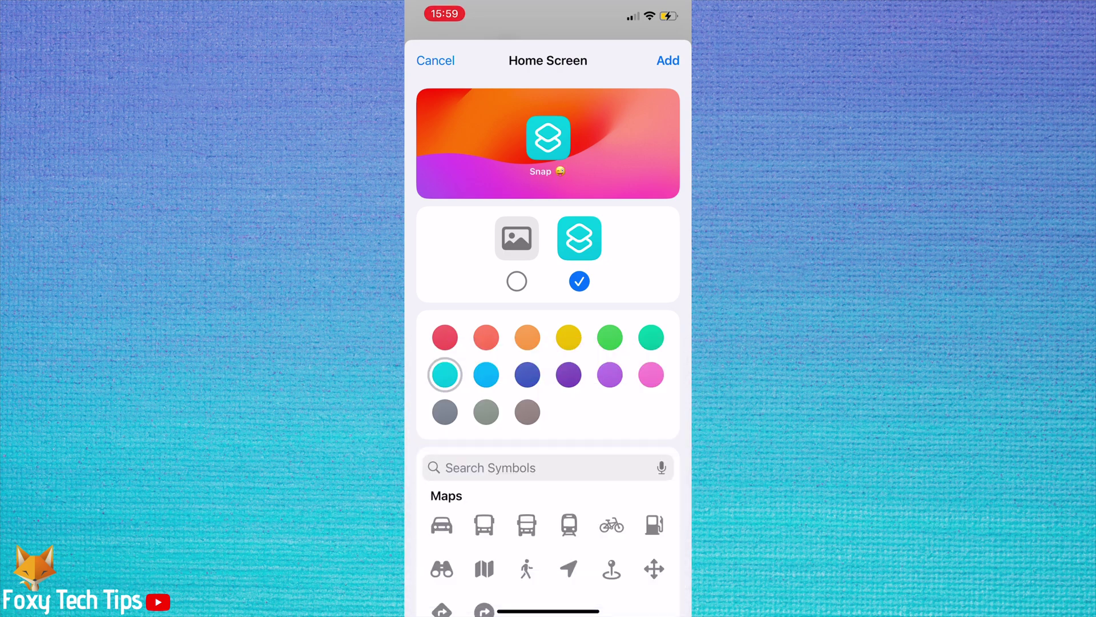
left_click(516, 249)
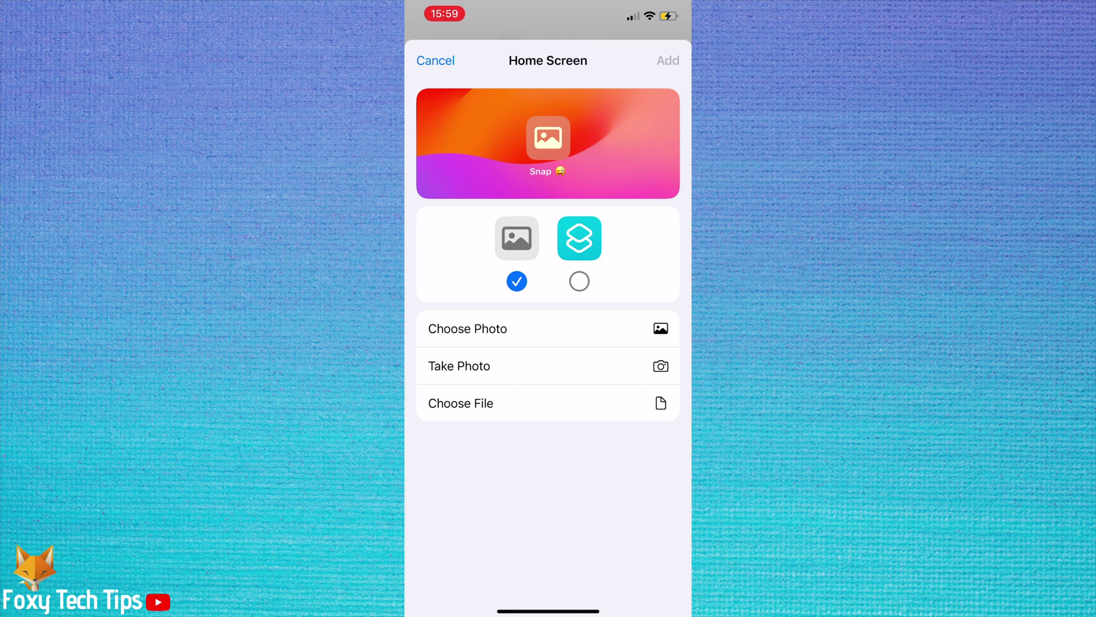
Step: Search Safari for 'snapchat icon' and save the first Snapchat logo image to Photos
left_click_drag(548, 610, 549, 385)
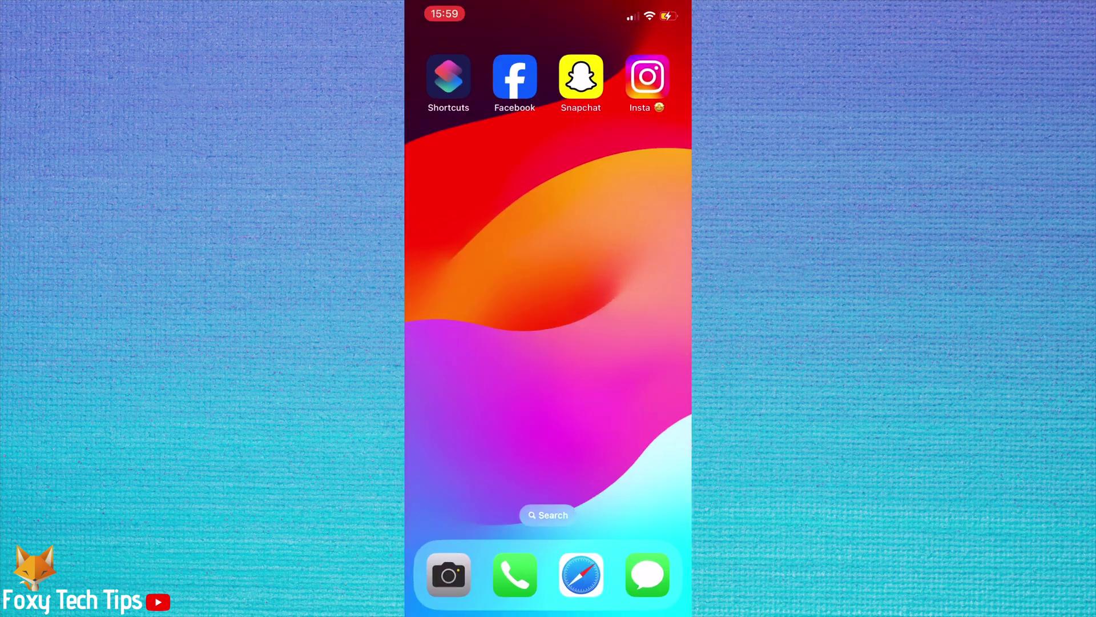
type("snapchat ")
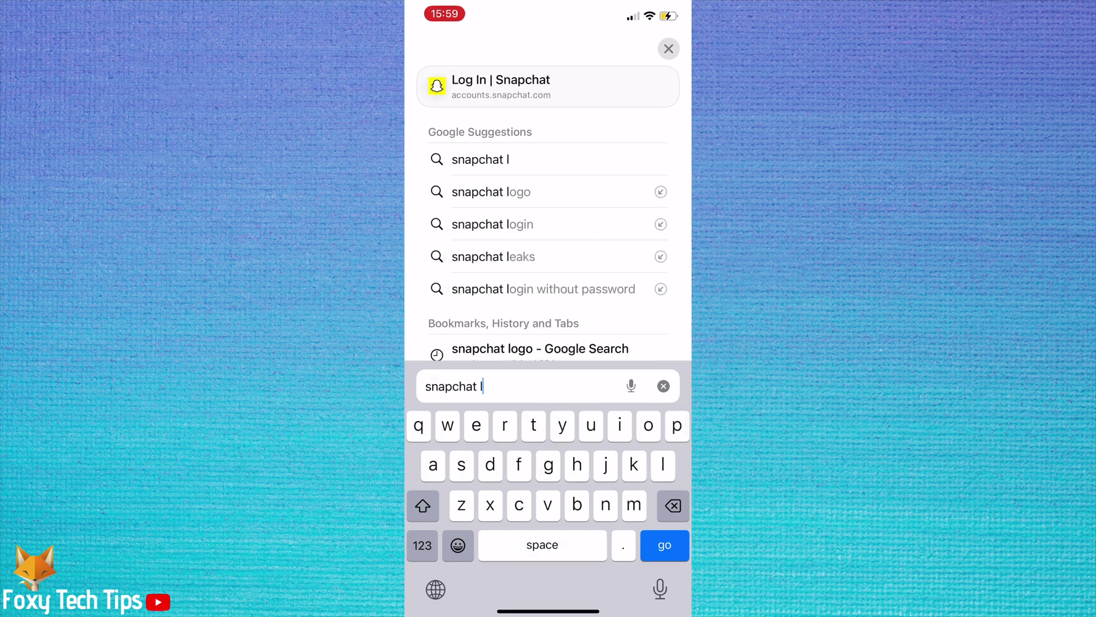
type("icon")
key("Return")
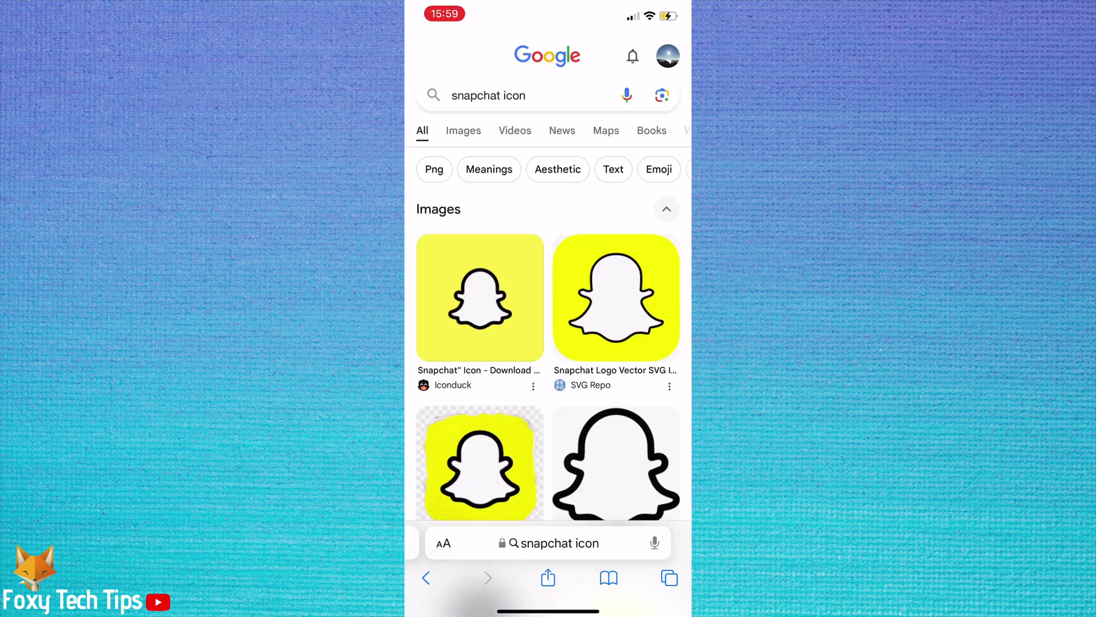
left_click(480, 297)
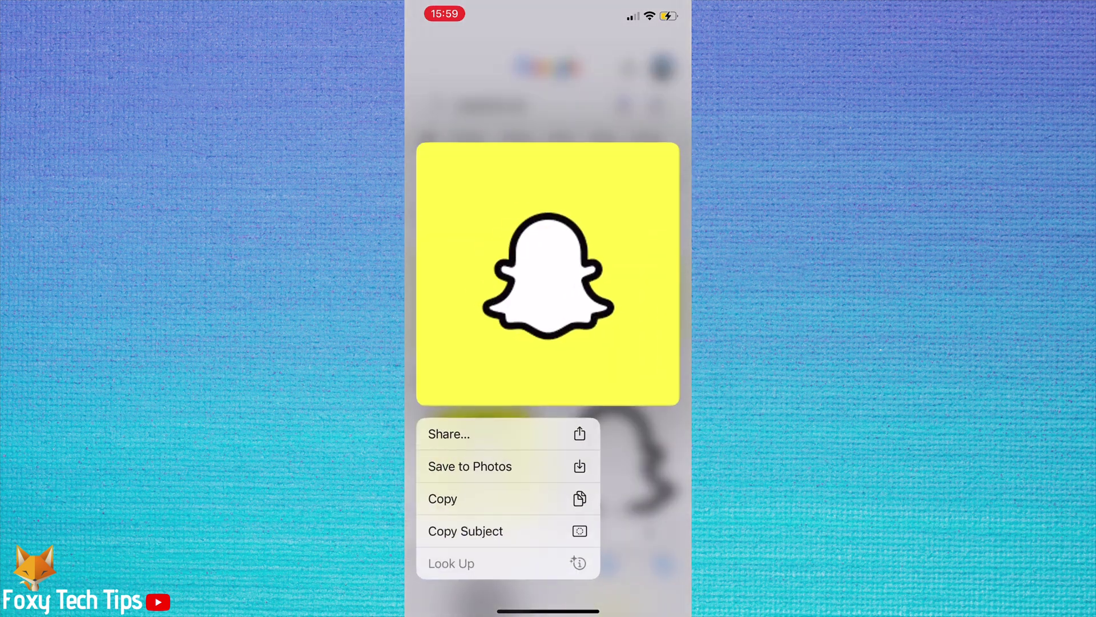
left_click(470, 466)
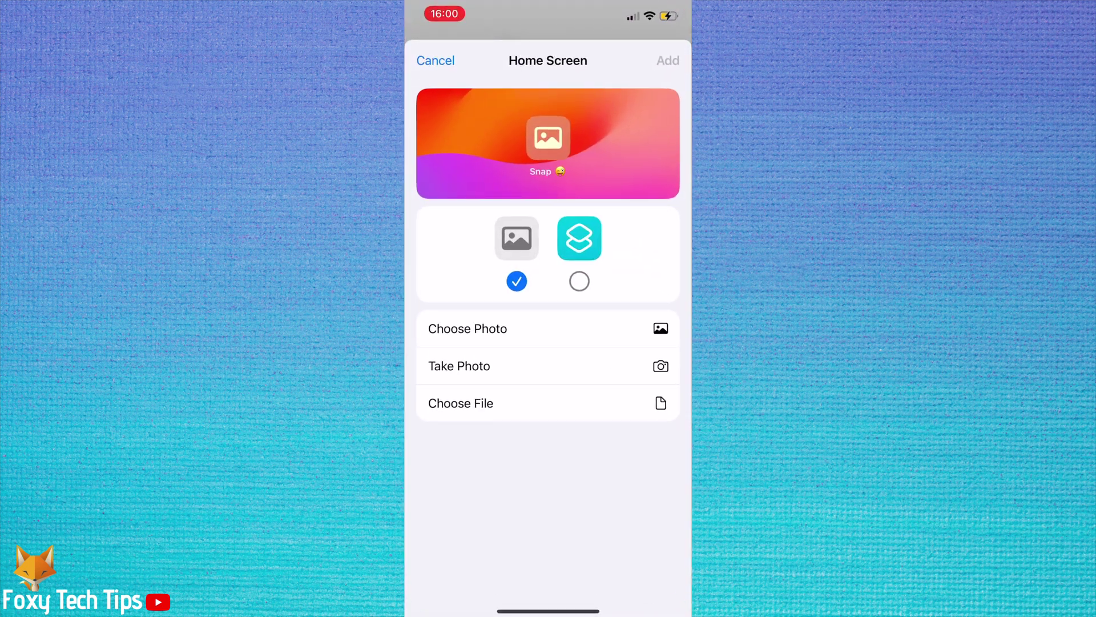
Step: Use the saved Snapchat logo as the Snap 😝 icon and add the shortcut to the Home Screen
left_click(468, 328)
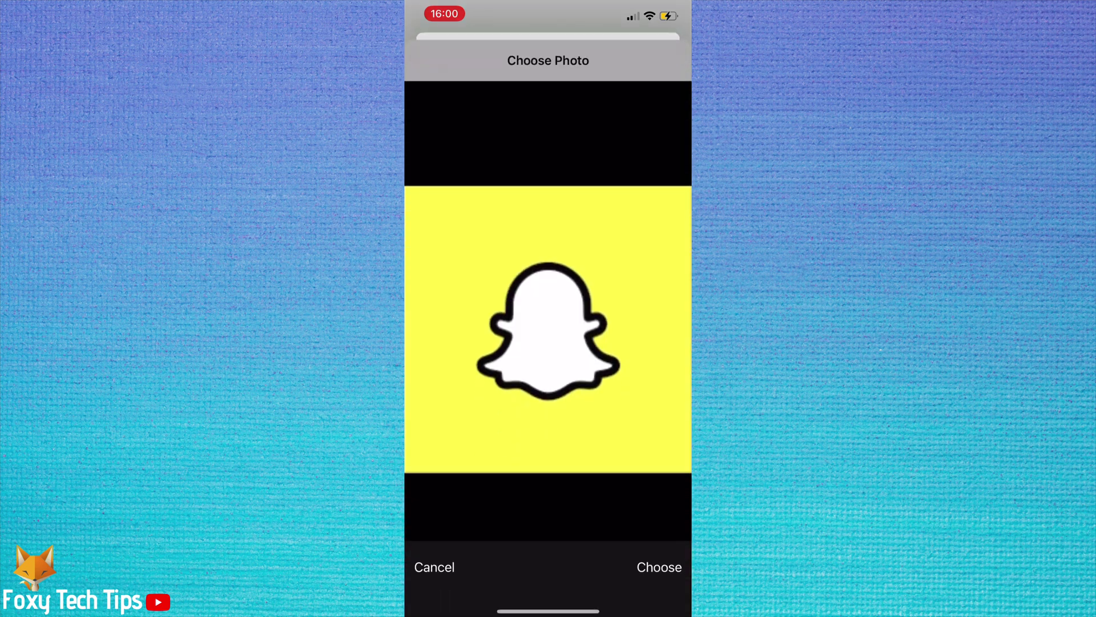
left_click(659, 566)
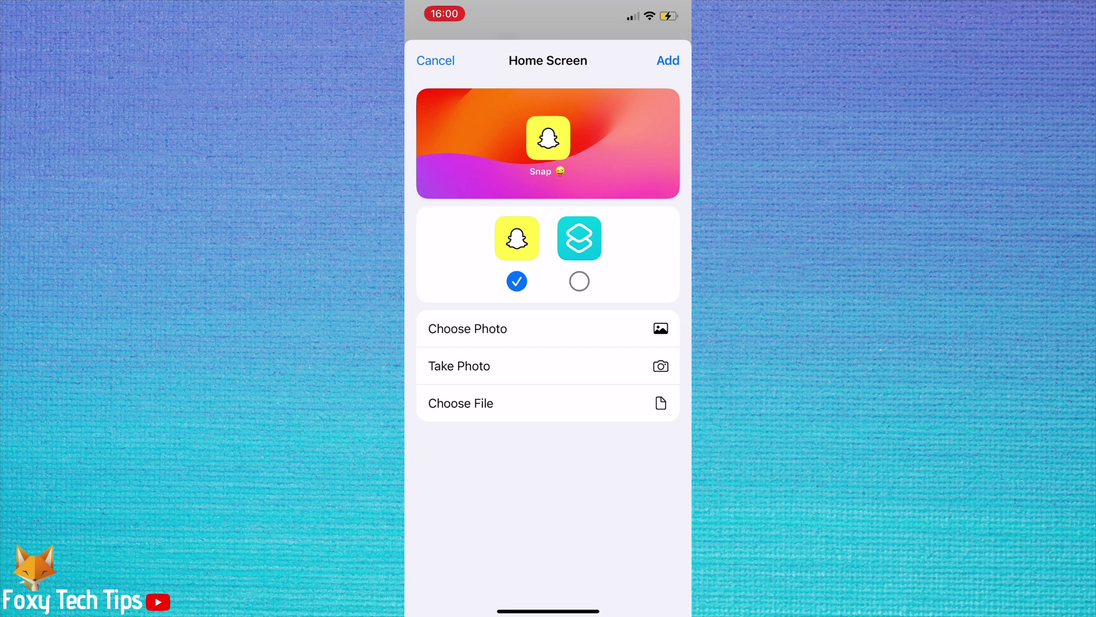
left_click(669, 59)
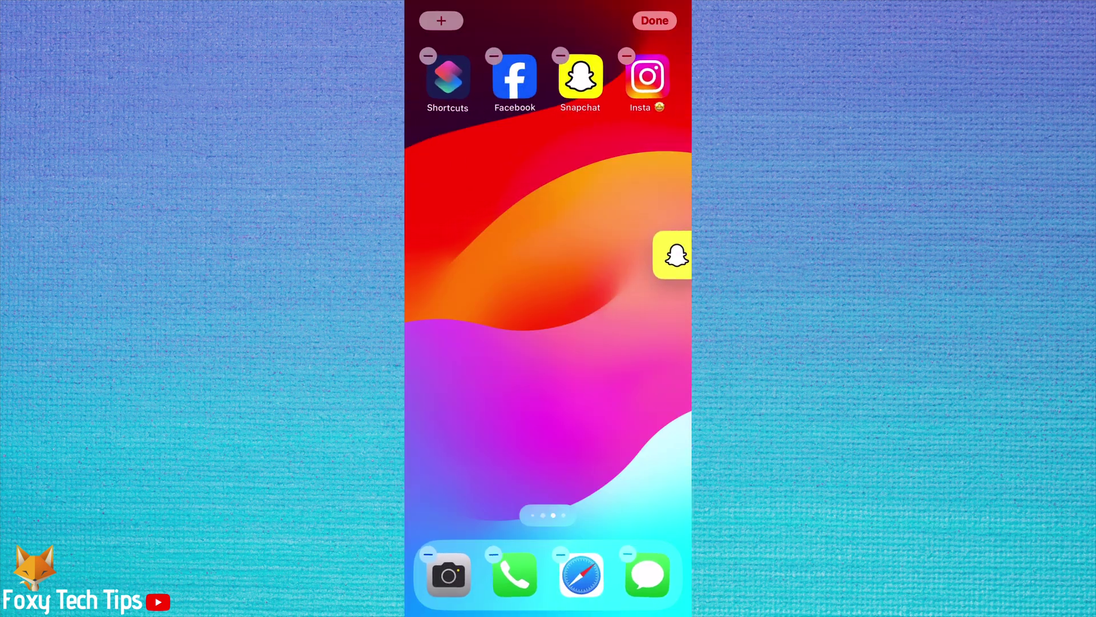
Step: Move Snap 😝 to the first page and remove the Snapchat app from the Home Screen only
left_click_drag(558, 233, 487, 171)
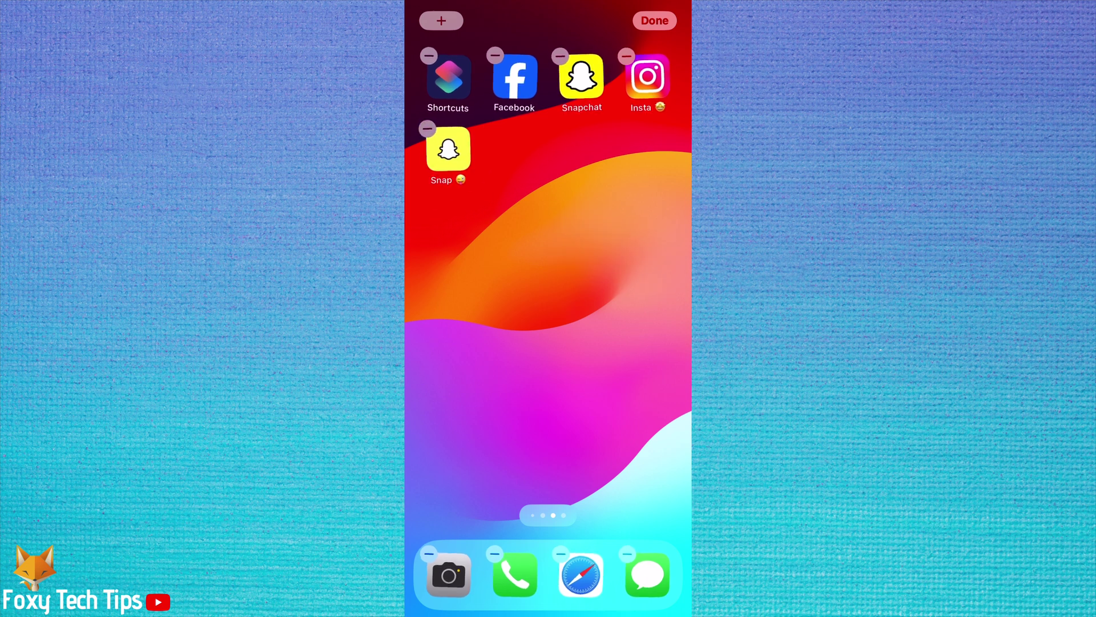
left_click(655, 20)
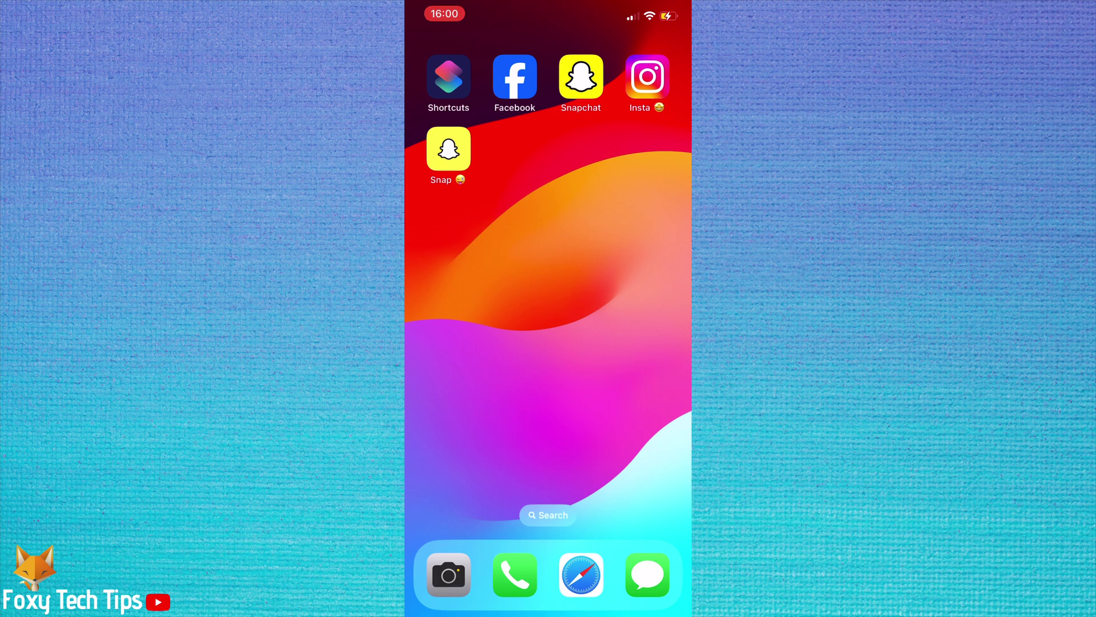
left_click(582, 77)
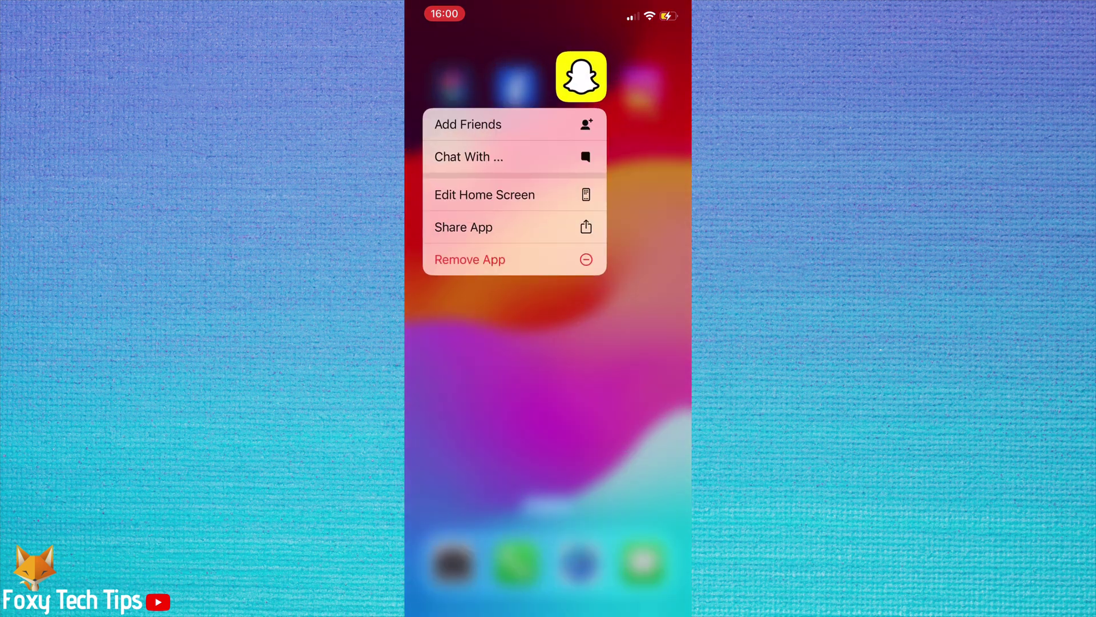
left_click(470, 259)
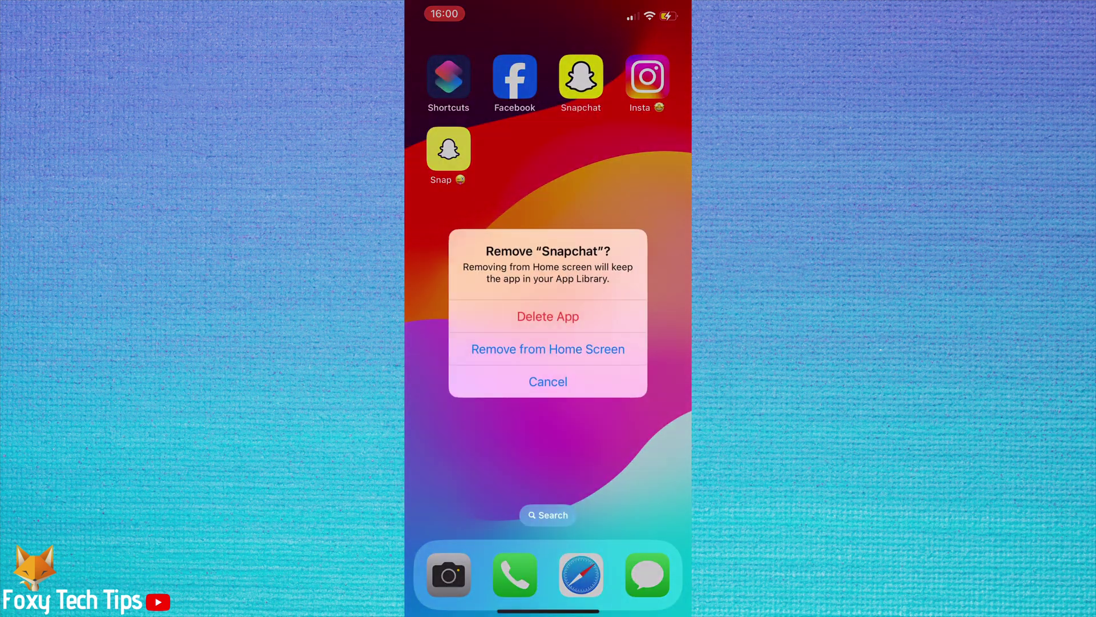
left_click(548, 349)
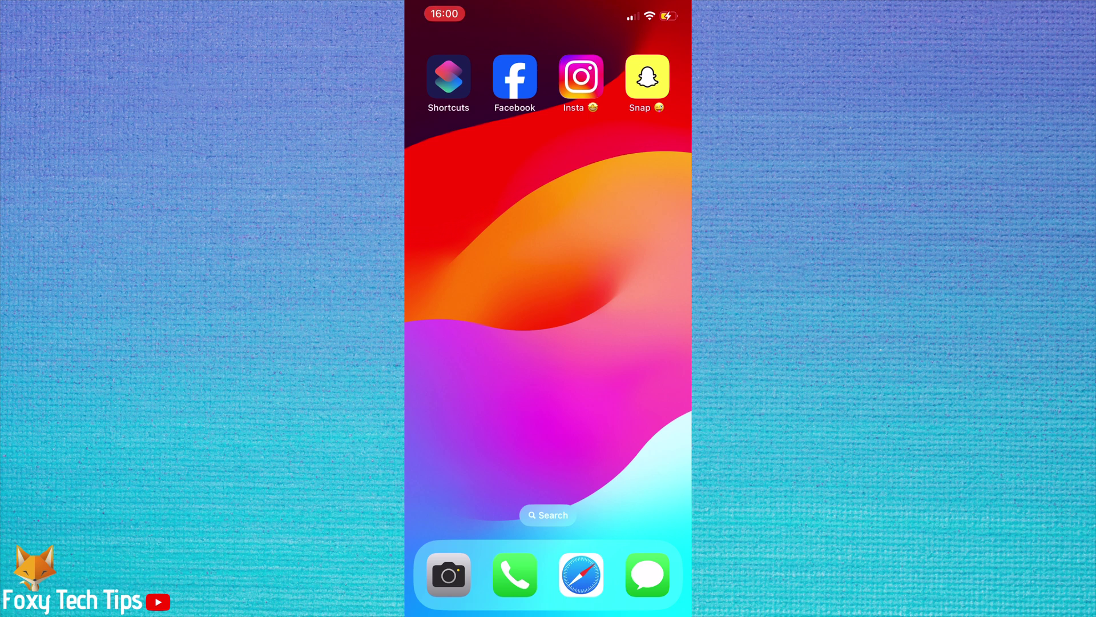
Step: Launch the Snap 😝 shortcut to confirm it opens Snapchat's login screen
left_click(648, 77)
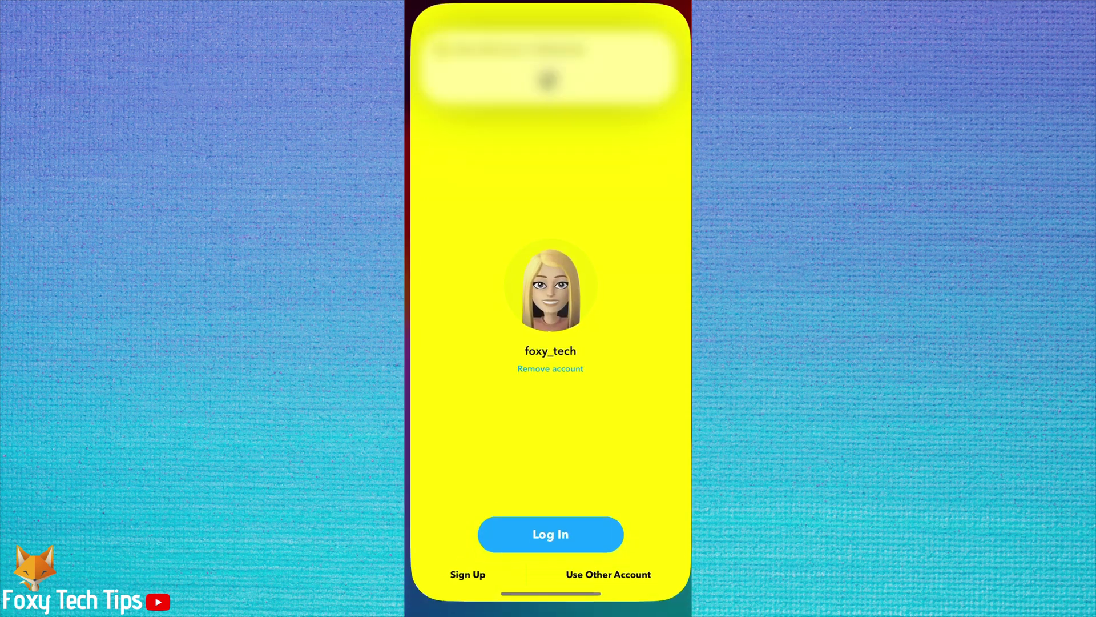